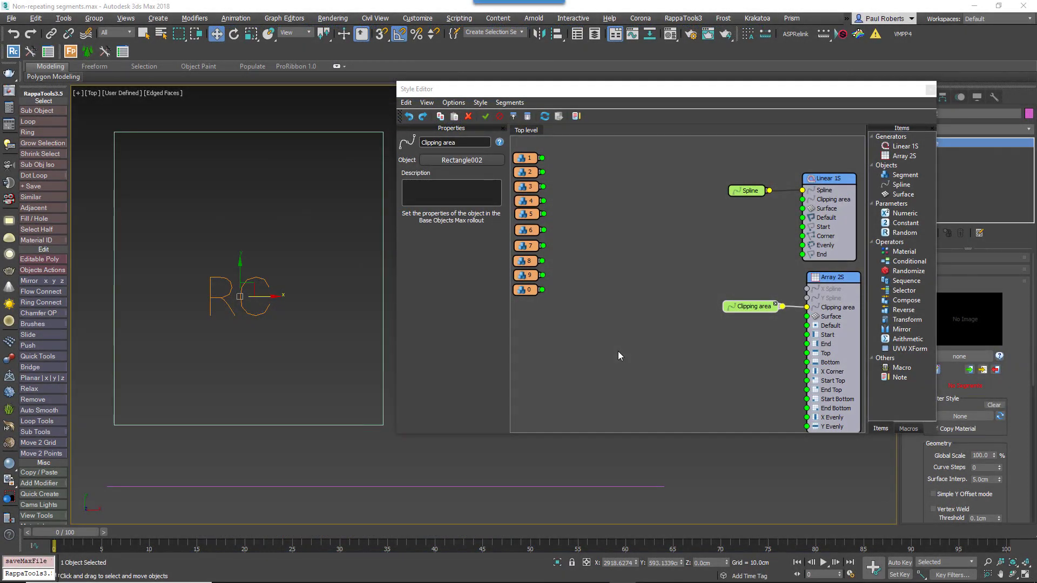
Try a Randomize operator, remove it, and frame the ten numbered tiles in the top view
left_click_drag(908, 271, 616, 281)
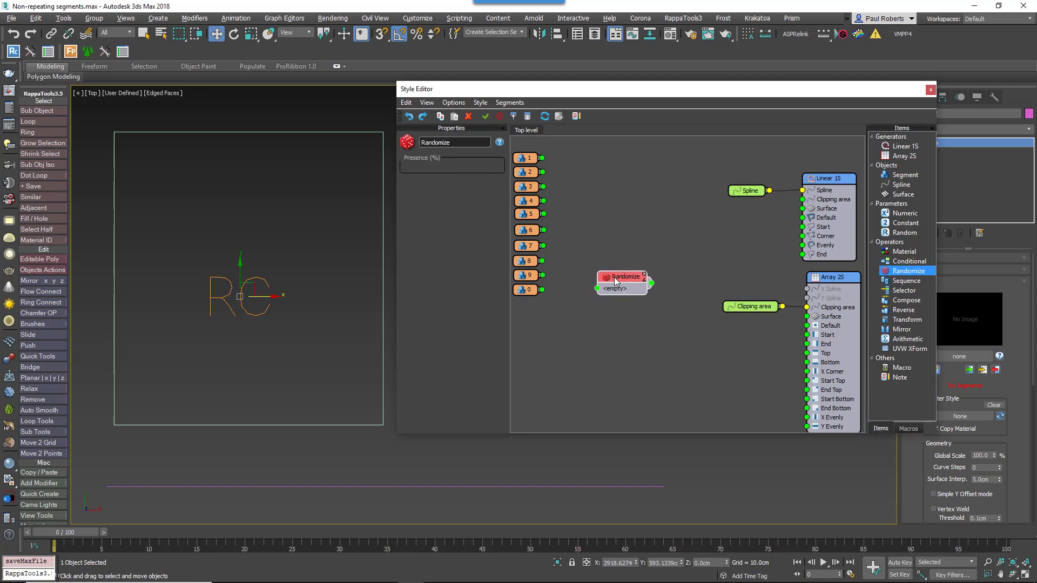
key("Delete")
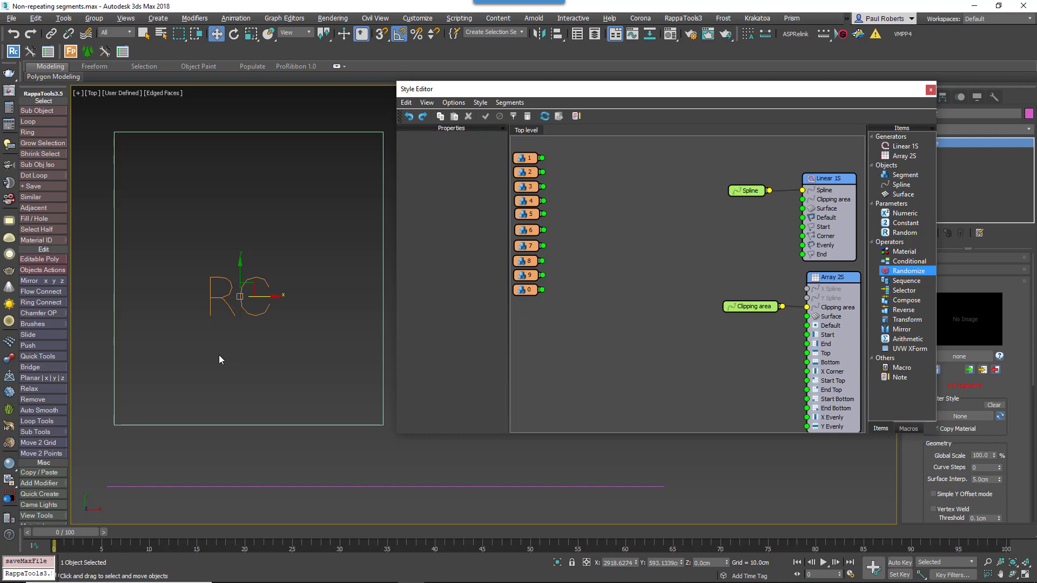
left_click(181, 355)
key("z")
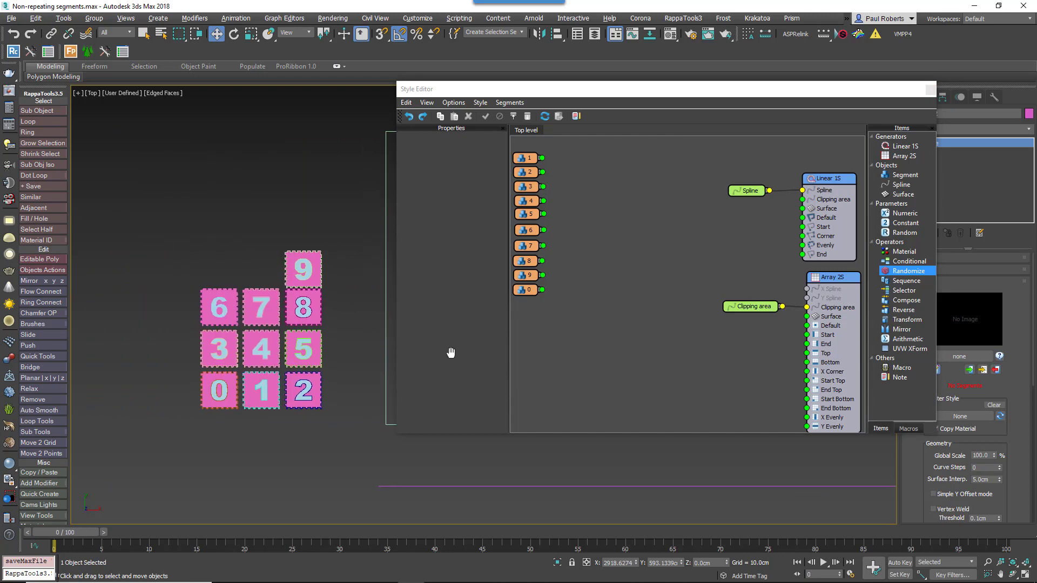
scroll(270, 350, "up", 5)
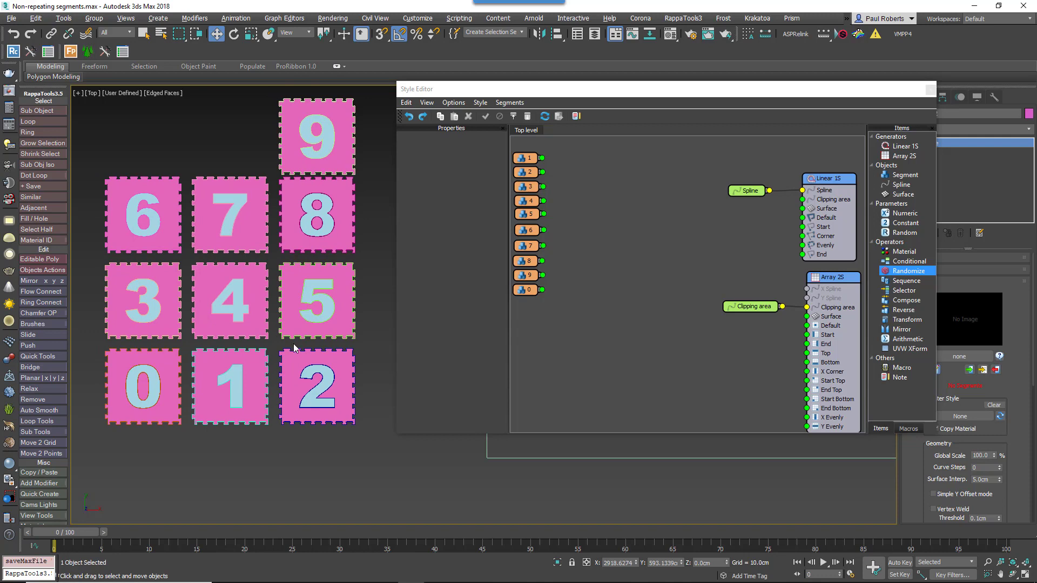
Inspect the playmat's Multi/Sub-Object material with its 10 sub-materials, then close it
key("m")
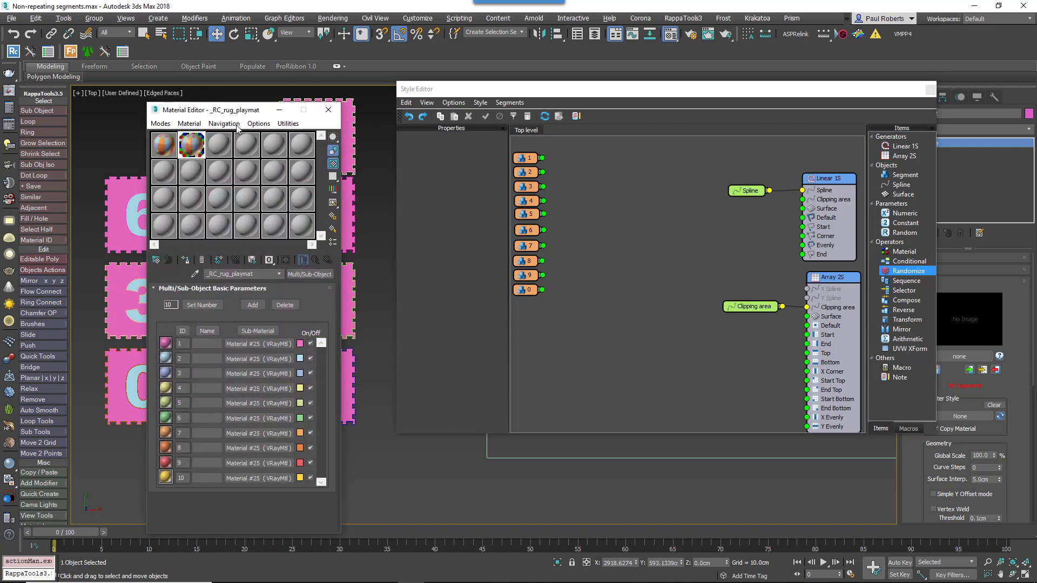
left_click_drag(227, 112, 454, 97)
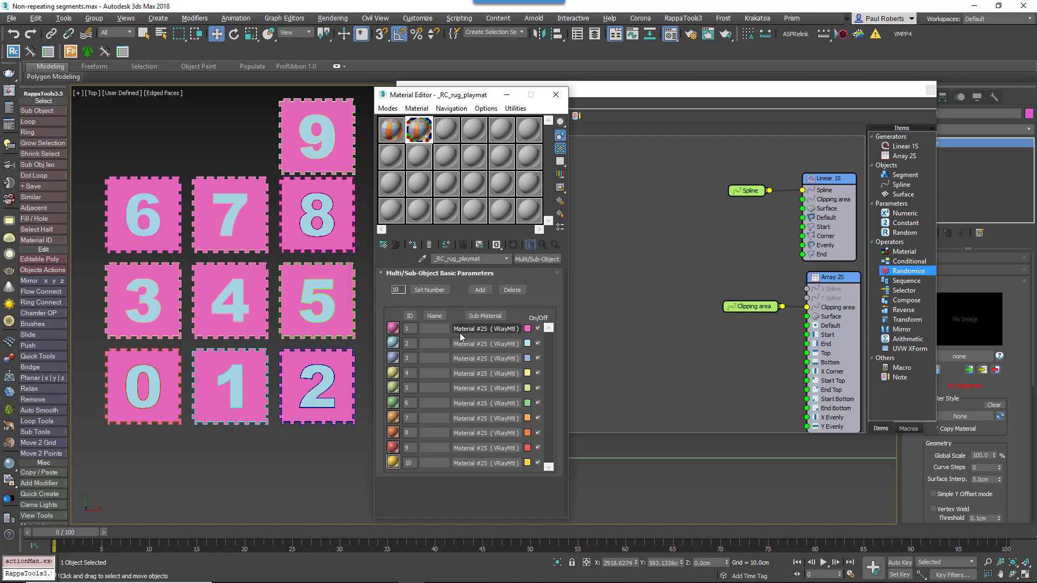
left_click(555, 94)
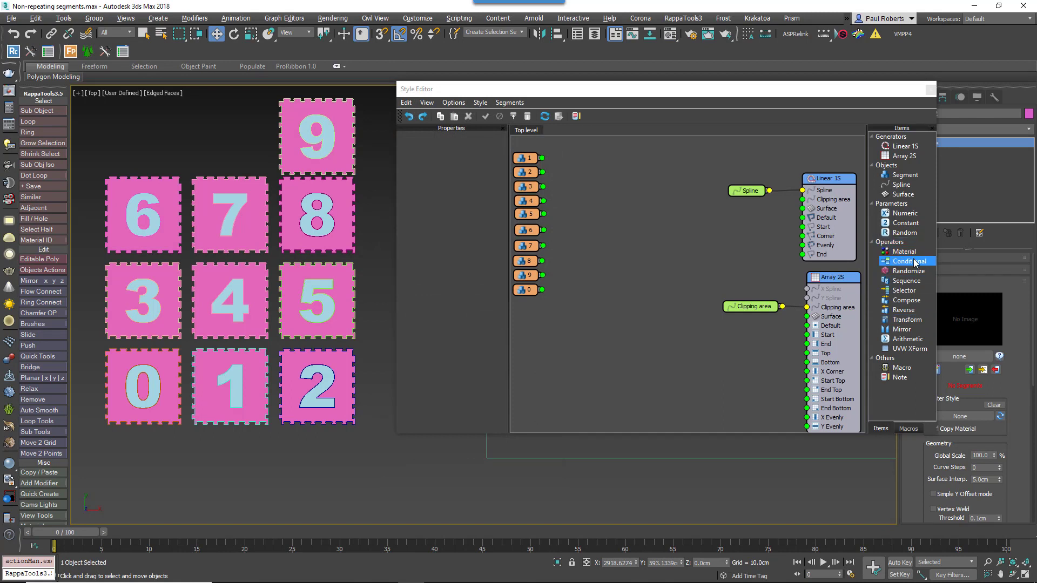
Route all ten number segments through a new Randomize into Linear 1S Default, then select nodes 6–0
left_click_drag(910, 271, 634, 219)
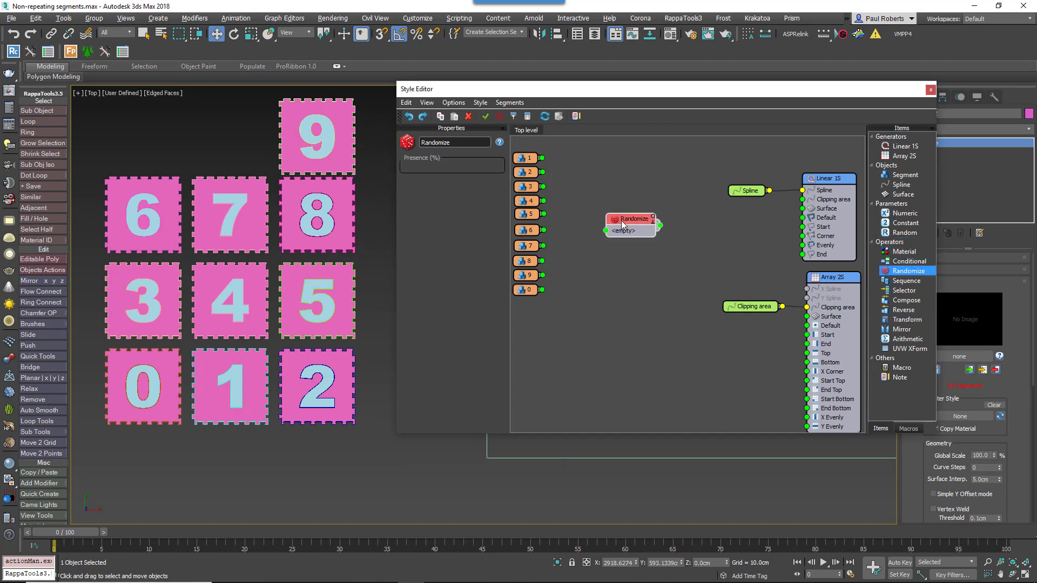
left_click_drag(554, 318, 507, 150)
left_click_drag(543, 213, 616, 222)
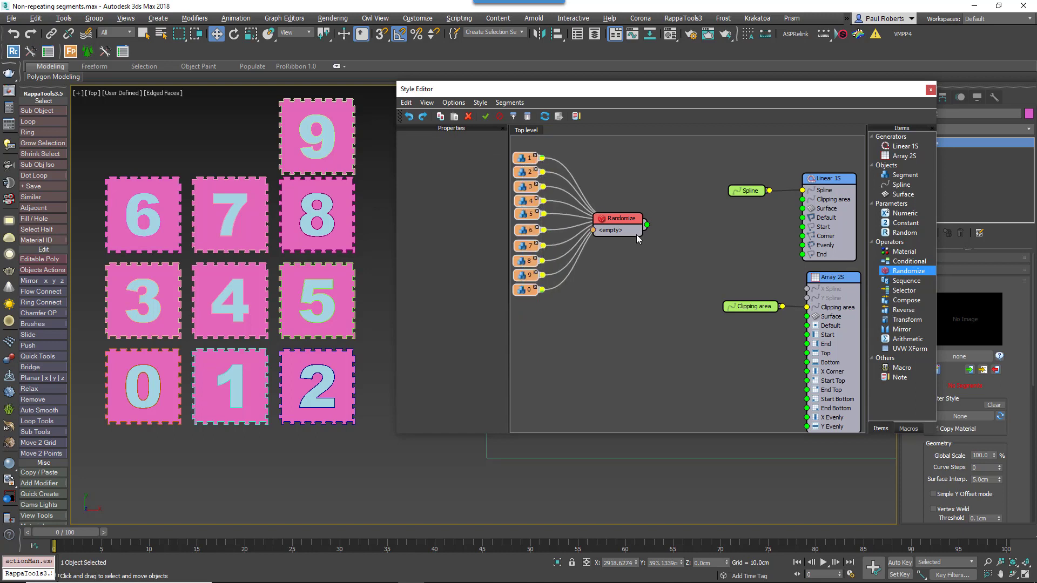
left_click_drag(646, 270, 804, 221)
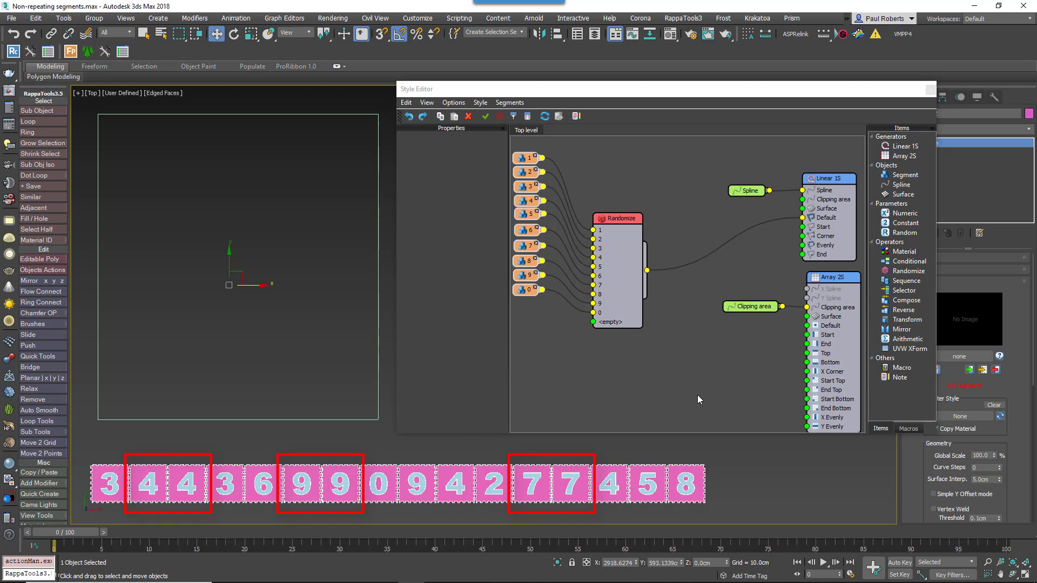
left_click_drag(621, 218, 625, 170)
left_click_drag(535, 330, 522, 266)
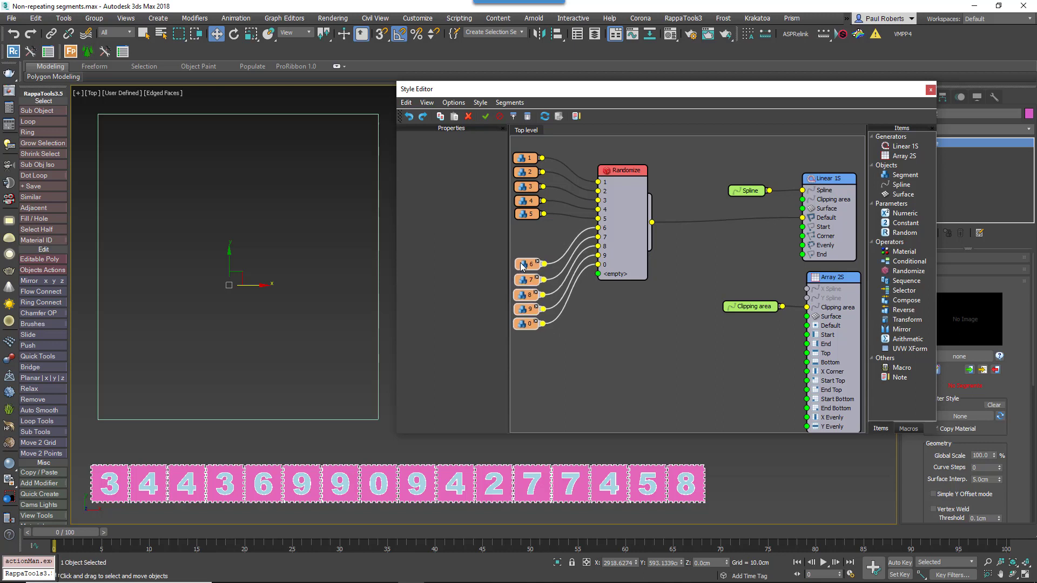
Replace the single Randomize with two new Randomize operators, one upper and one lower
left_click(617, 267)
key("Delete")
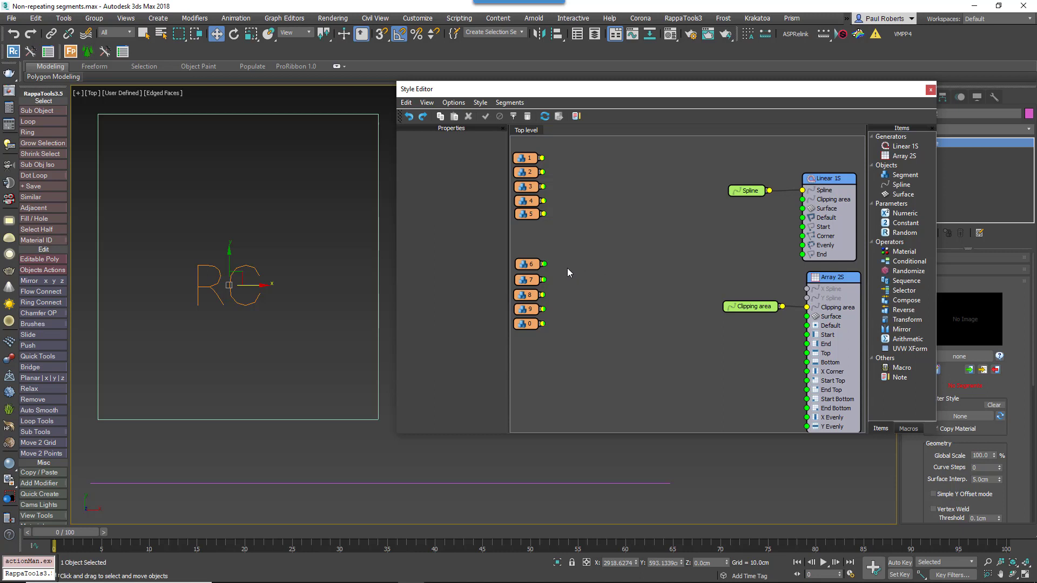
left_click(912, 271)
left_click_drag(913, 271, 599, 194)
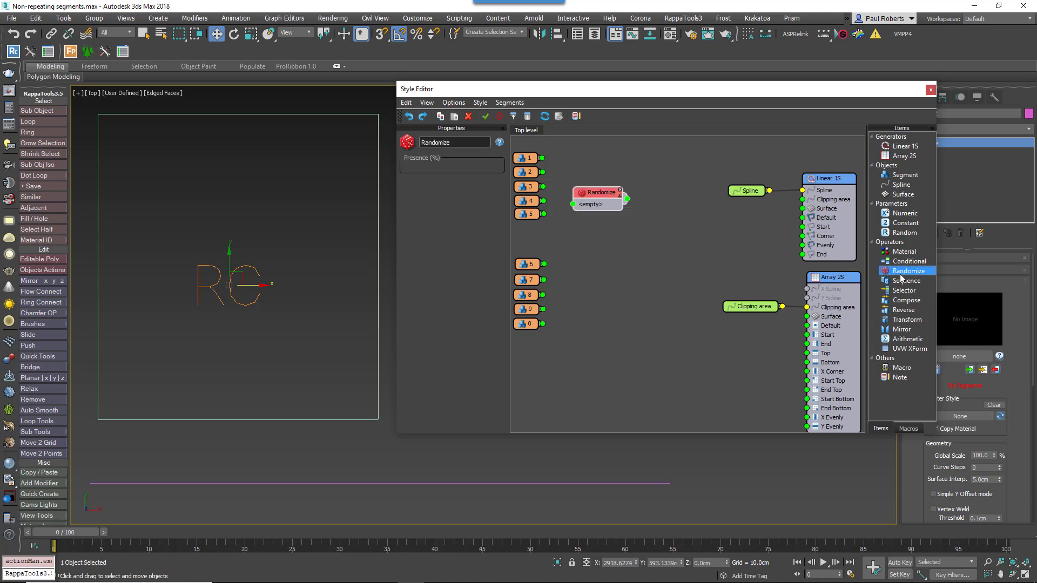
left_click_drag(905, 271, 594, 313)
Wire segments 1–5 into the upper Randomize and segments 6–0 into the lower one
left_click_drag(551, 229, 510, 151)
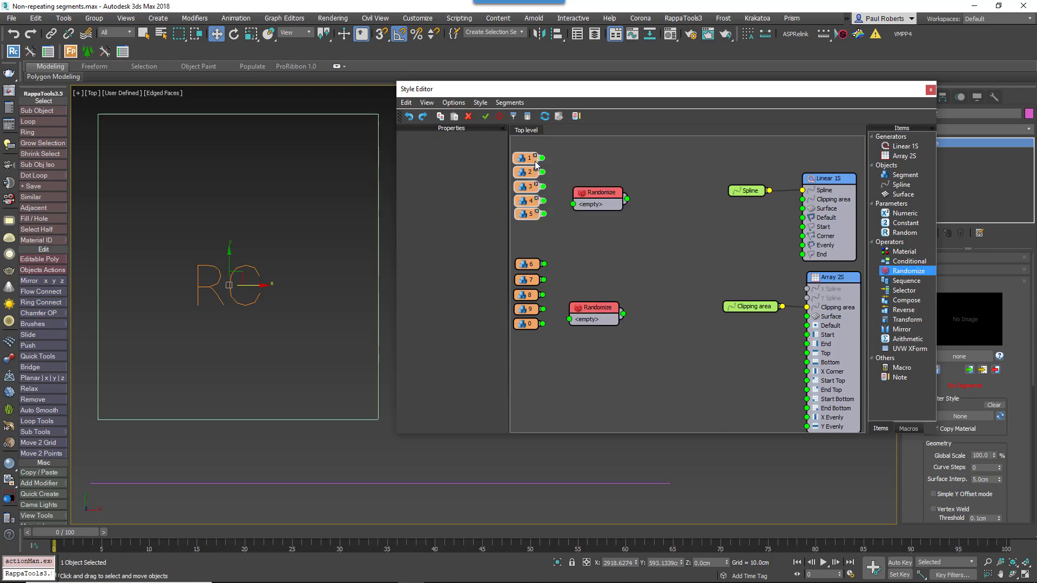
left_click_drag(542, 186, 583, 196)
left_click_drag(552, 337, 591, 318)
left_click(599, 281)
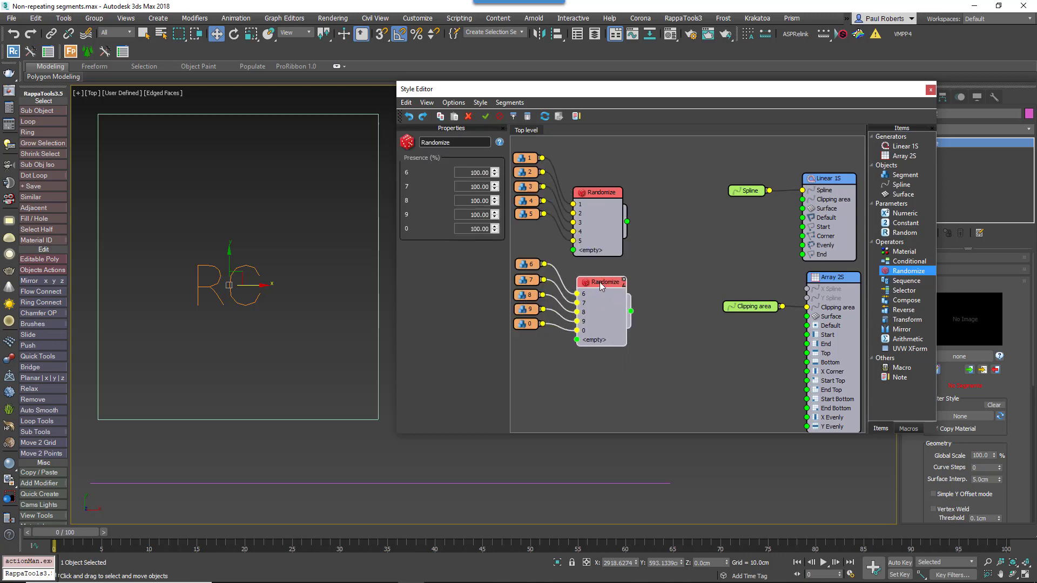
left_click_drag(597, 274, 596, 274)
left_click_drag(536, 344, 523, 283)
Combine both Randomize outputs in a new Sequence feeding Linear 1S Default
left_click(547, 347)
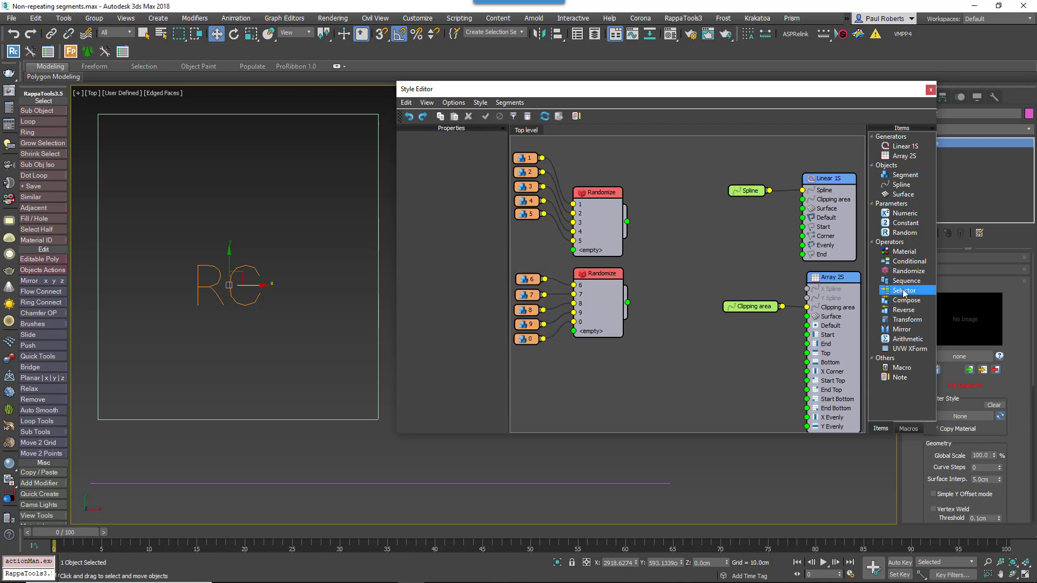
left_click_drag(906, 281, 657, 249)
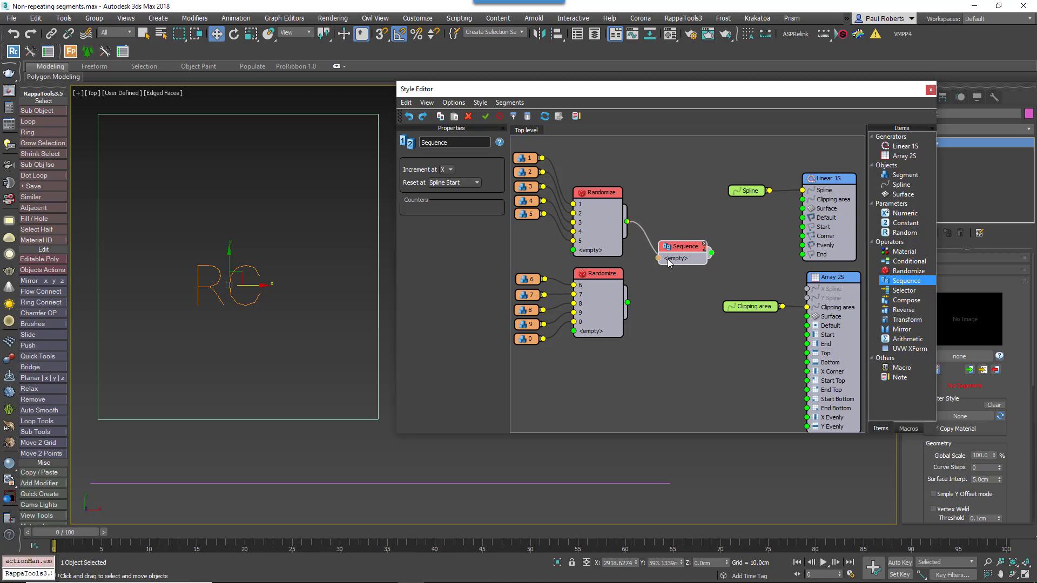
left_click_drag(668, 263, 668, 263)
left_click_drag(627, 302, 676, 273)
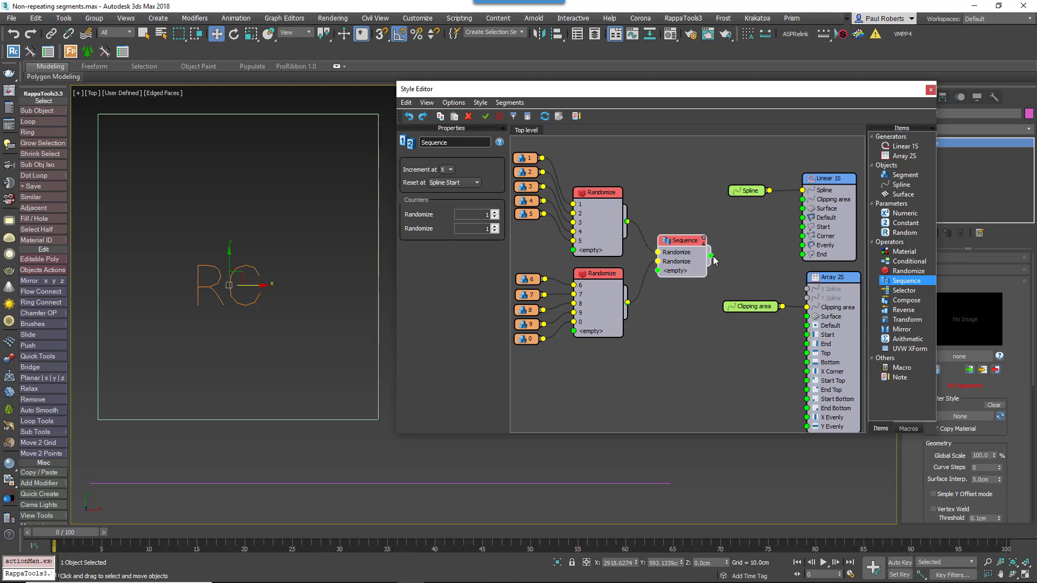
left_click_drag(710, 256, 802, 218)
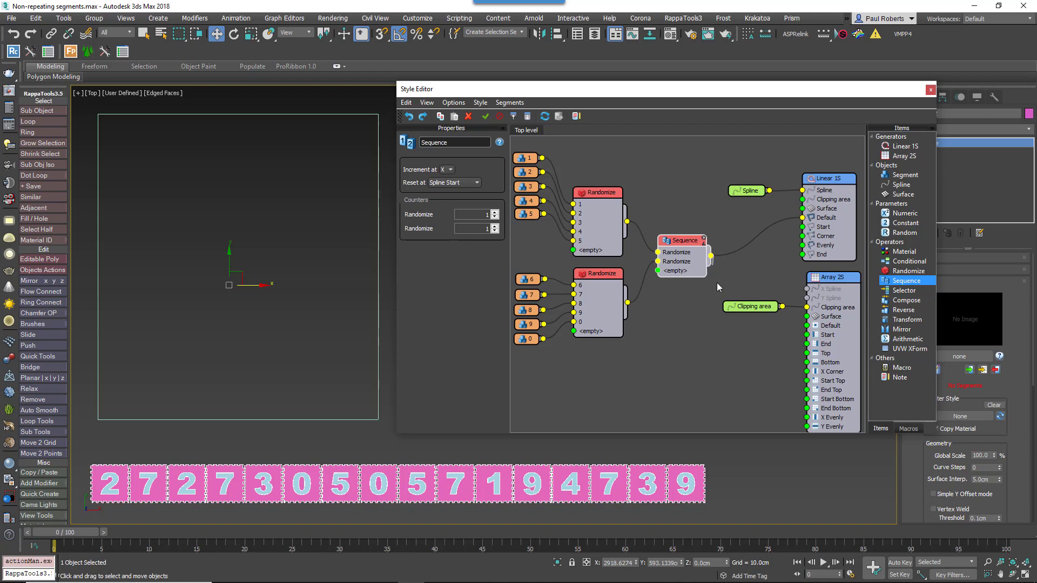
Connect the Sequence to Array 2S Default and disconnect it from Linear 1S Default
left_click_drag(711, 256, 807, 327)
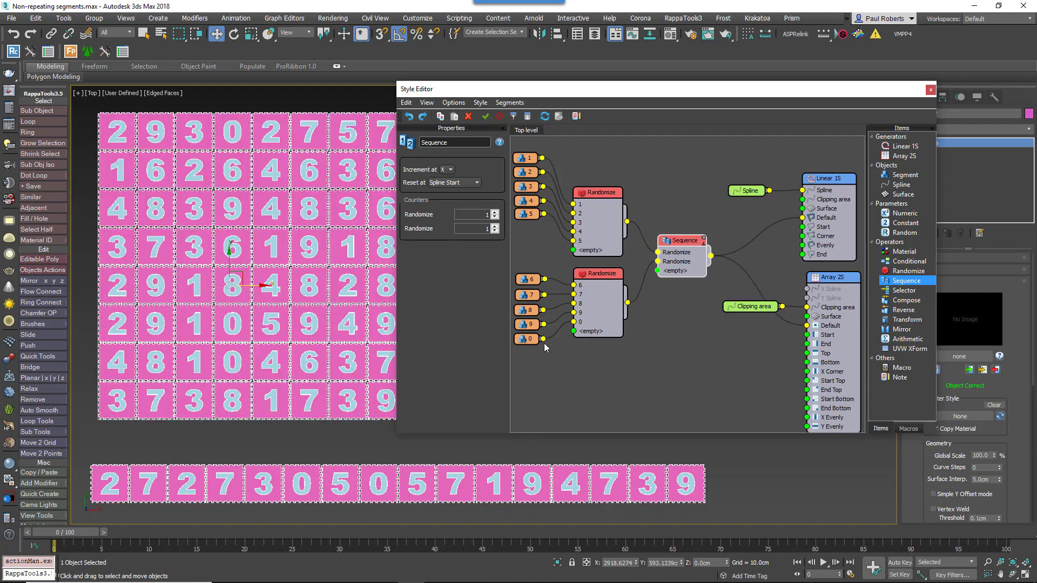
middle_click_drag(323, 351, 300, 351)
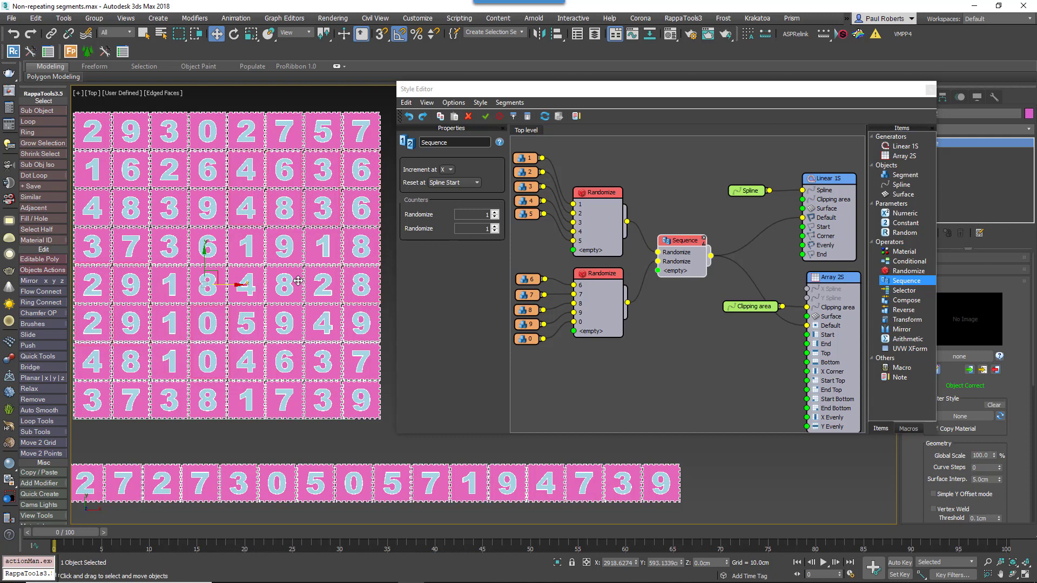
left_click(639, 277)
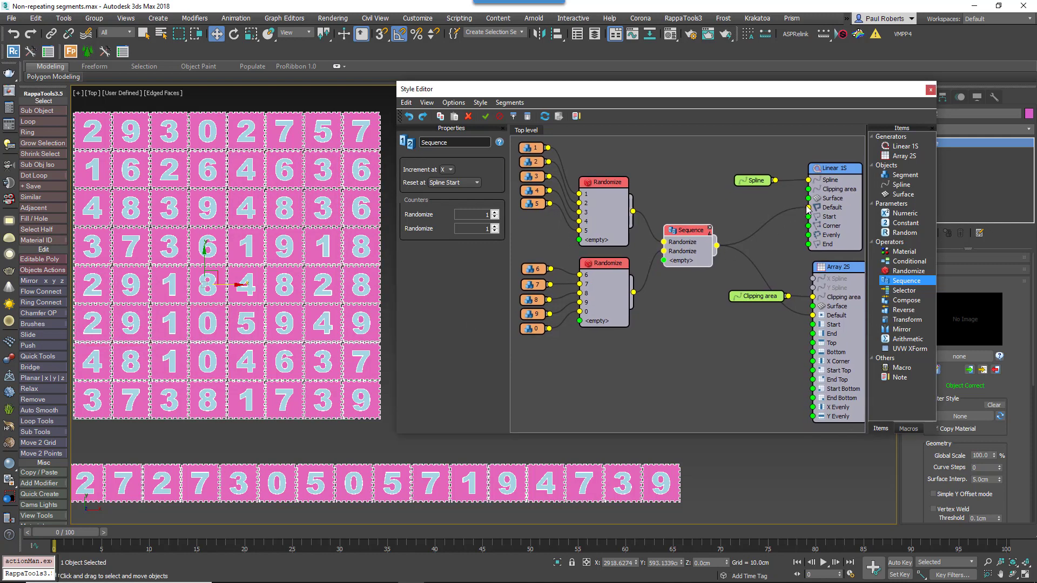
left_click_drag(808, 207, 734, 255)
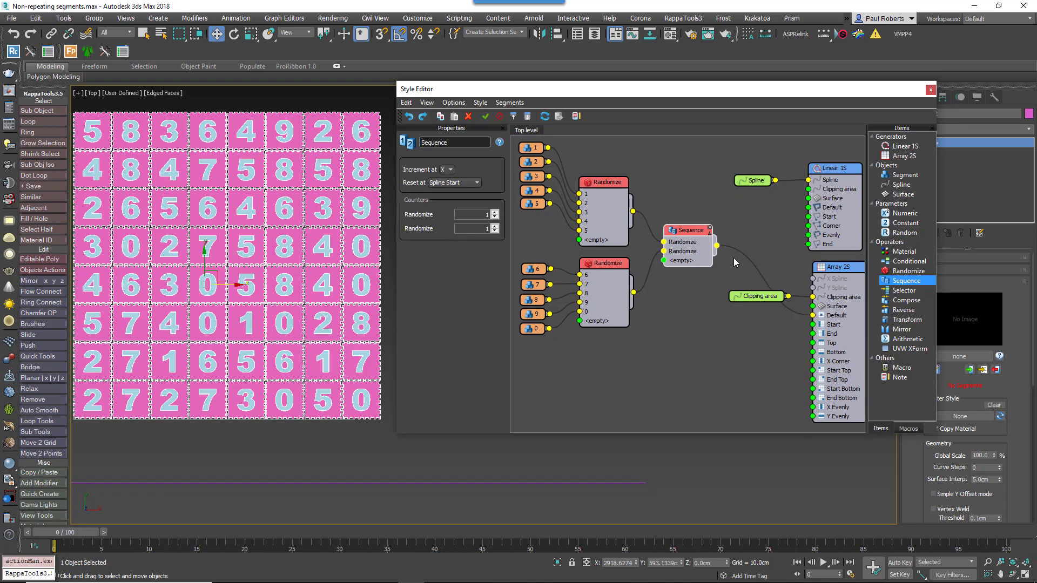
middle_click_drag(267, 364, 271, 367)
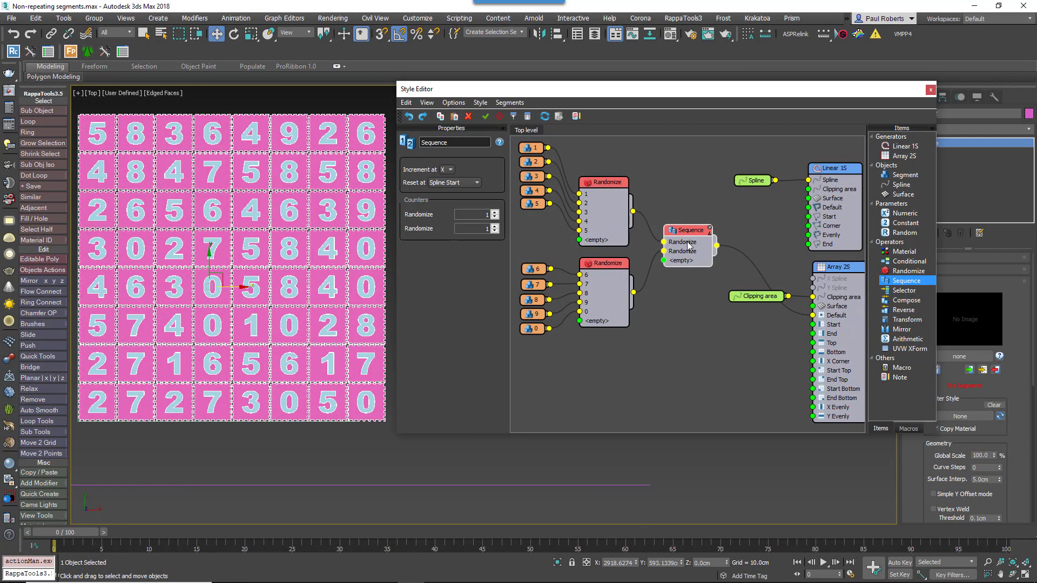
Copy the Sequence with the 6–0 Randomize first, and move Clipping area beside Array 2S
left_click_drag(698, 241, 684, 298, "shift")
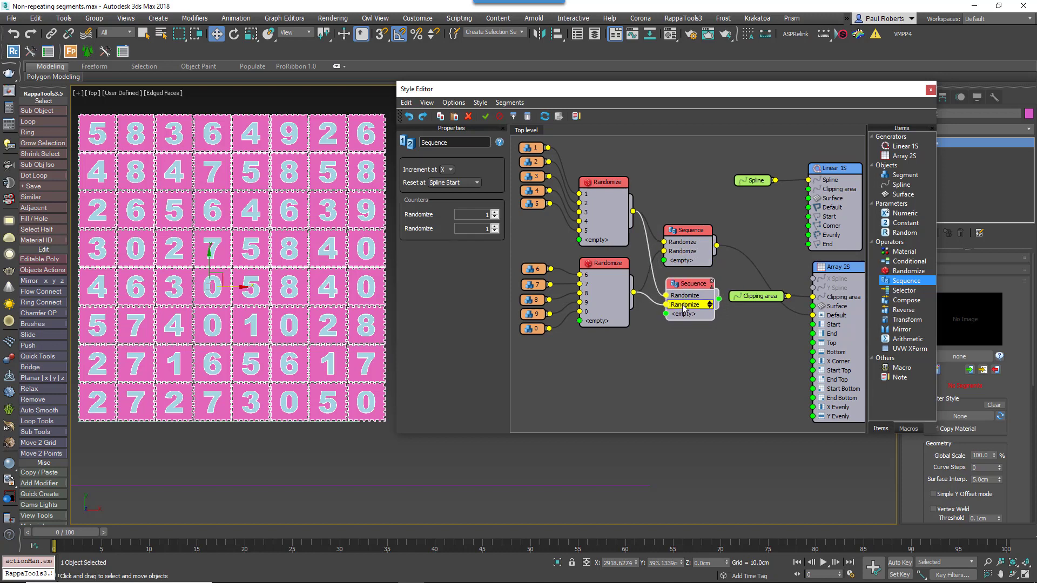
left_click(710, 302)
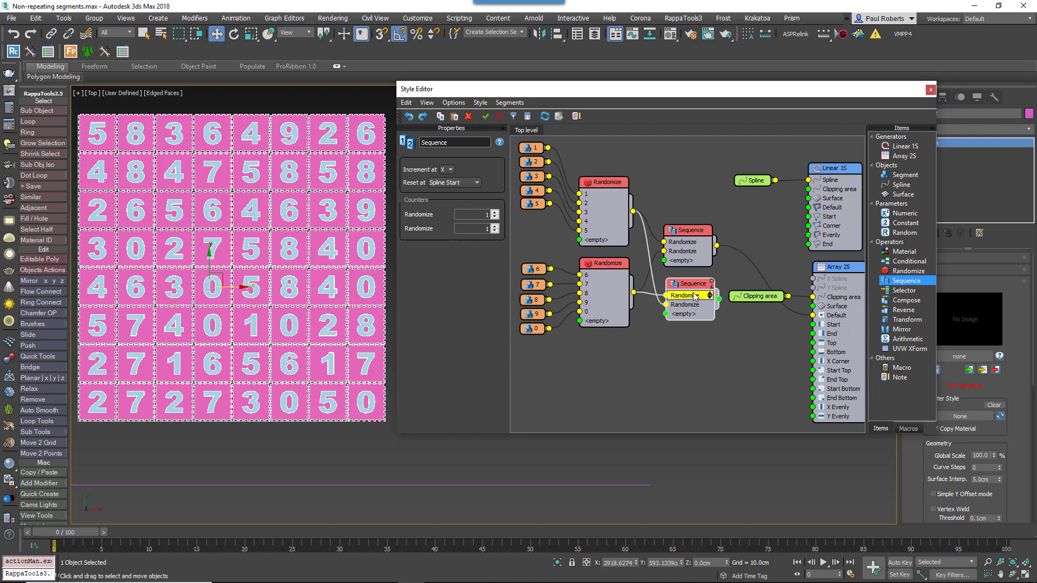
left_click(830, 295)
middle_click_drag(830, 295, 756, 288)
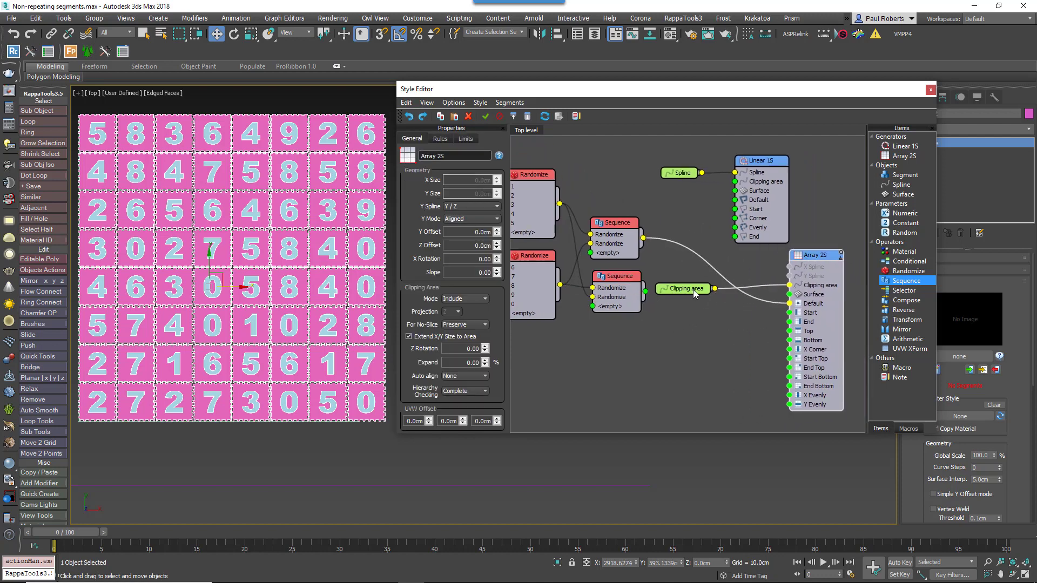
left_click_drag(692, 289, 744, 268)
Merge both Sequences into a third Sequence incrementing along Y that feeds Array 2S Default
left_click_drag(911, 285, 678, 290)
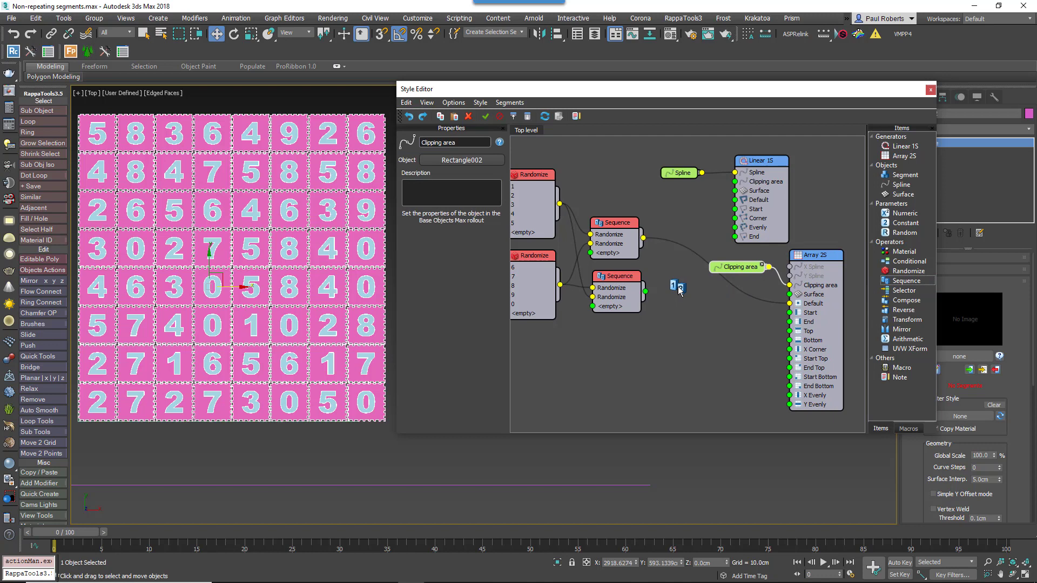
left_click_drag(643, 238, 676, 295)
left_click_drag(676, 295, 706, 301)
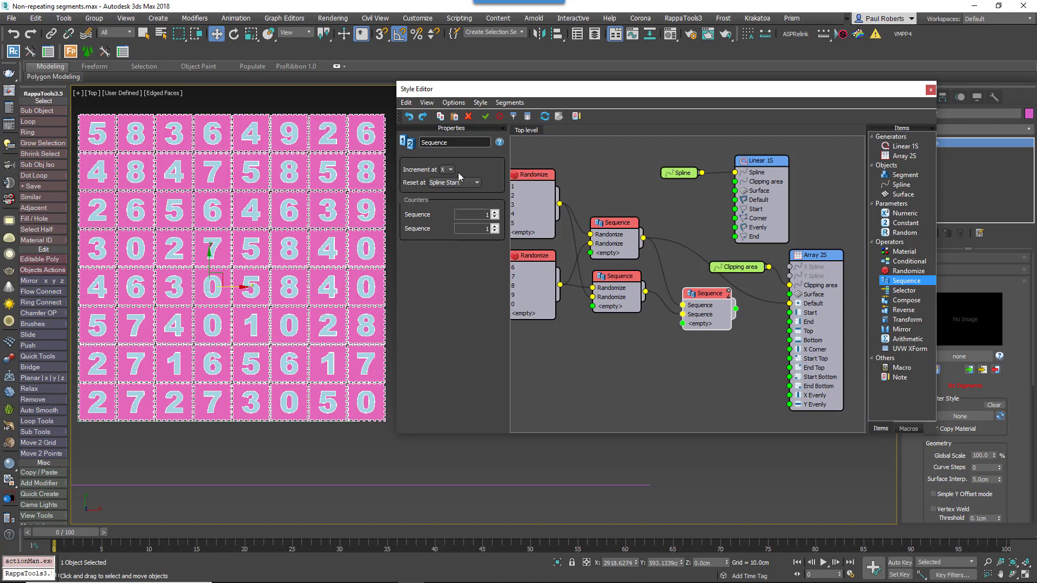
left_click(450, 170)
left_click(443, 186)
left_click_drag(736, 308, 790, 303)
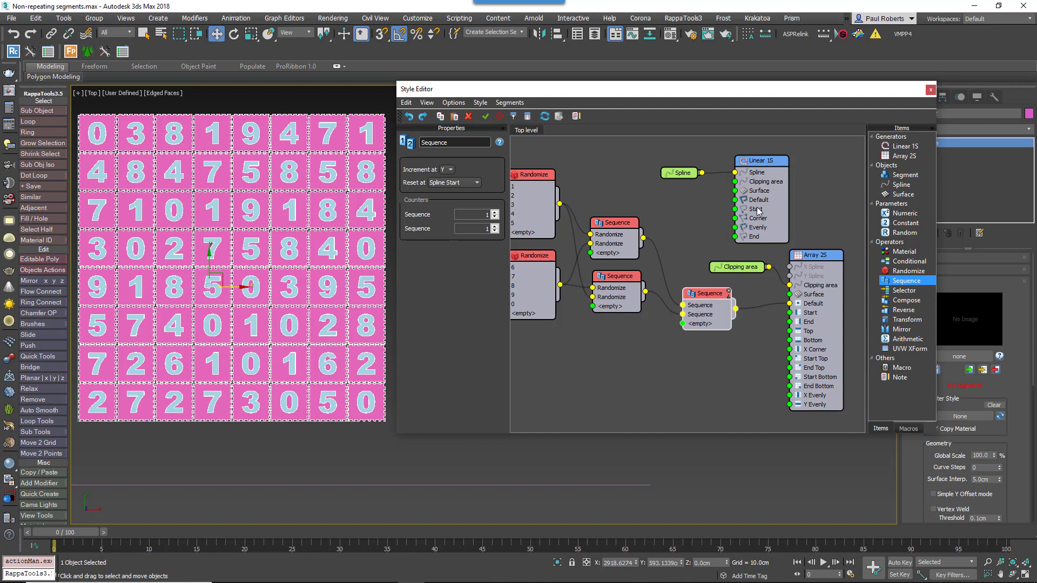
left_click_drag(734, 268, 730, 257)
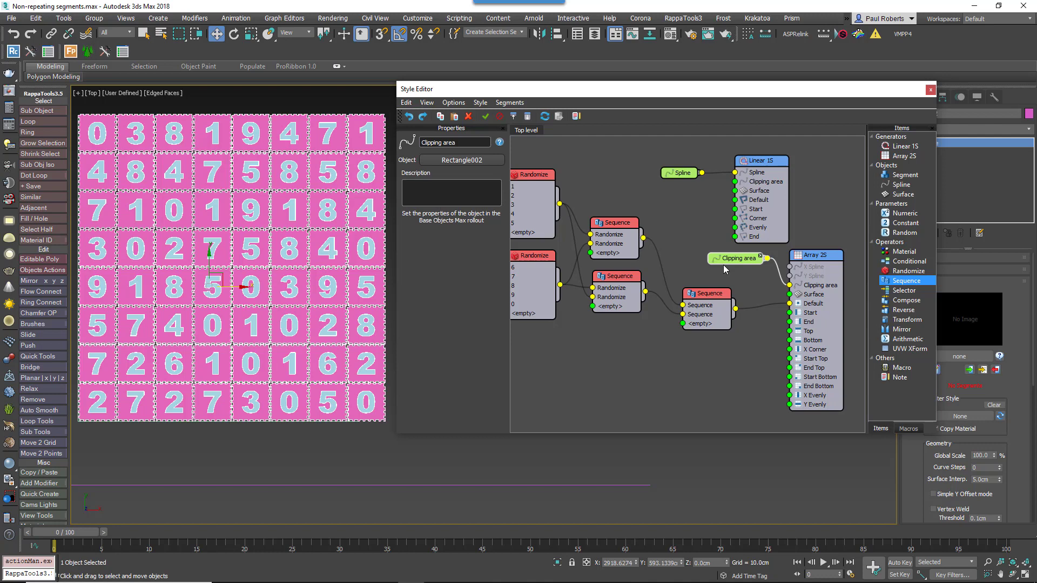
Insert a PseudoRandomise IDs 2D macro between the combined Sequence and Array 2S Default
left_click(708, 293)
scroll(718, 302, "down", 3)
middle_click_drag(720, 292, 749, 297)
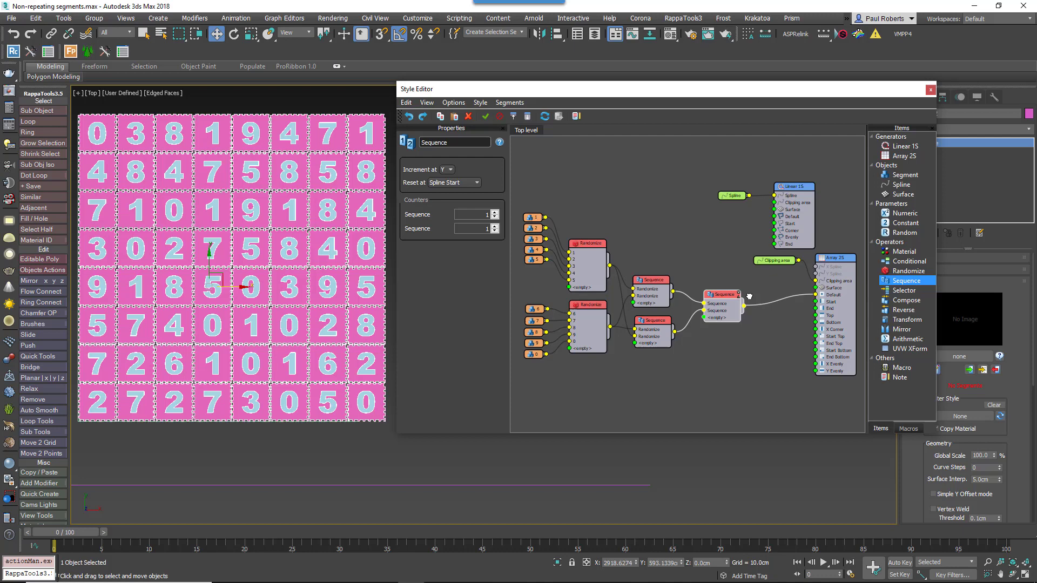
left_click(908, 428)
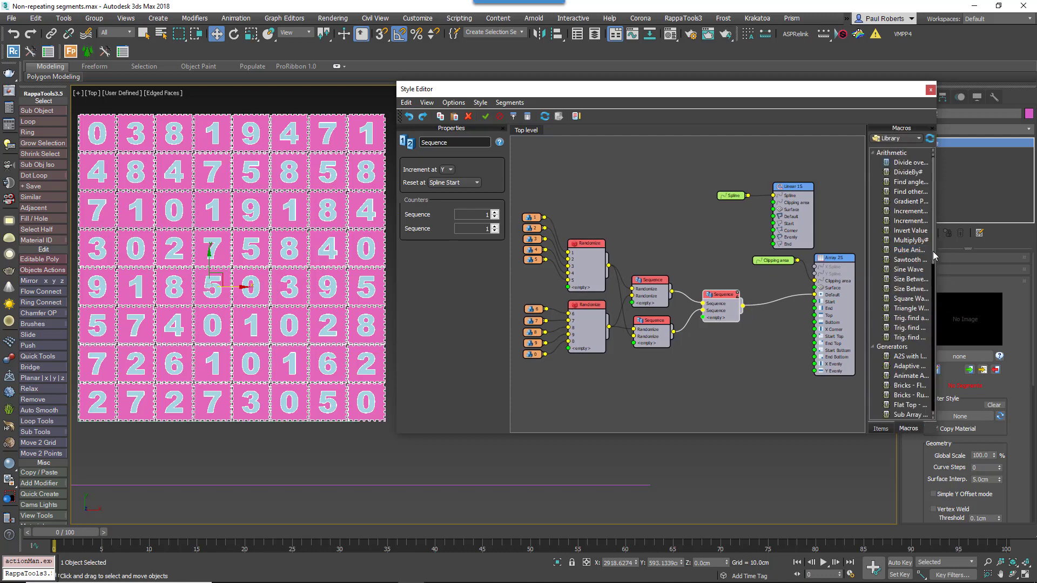
left_click_drag(934, 256, 933, 363)
left_click(908, 414)
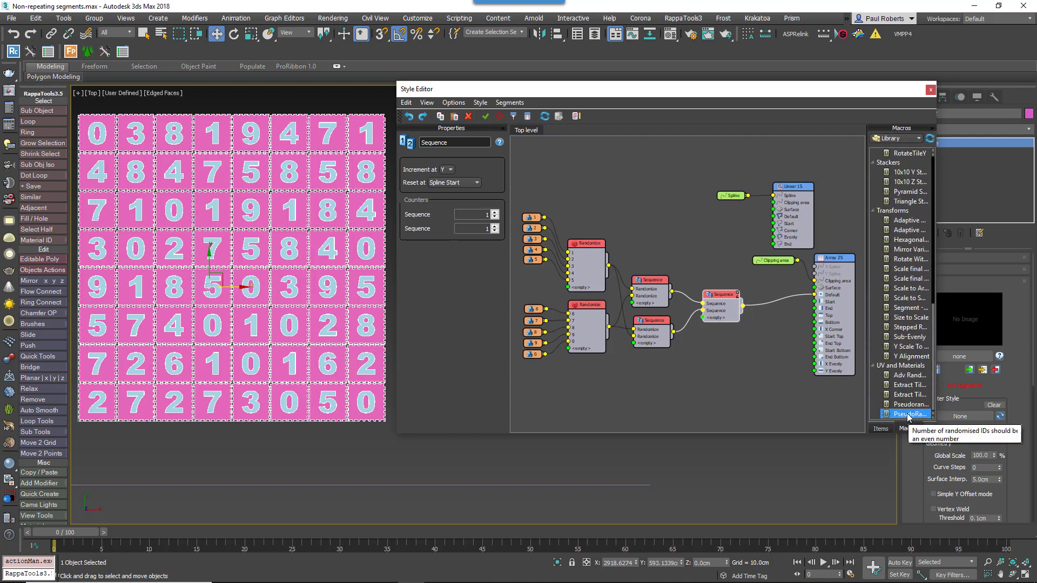
left_click_drag(908, 414, 748, 352)
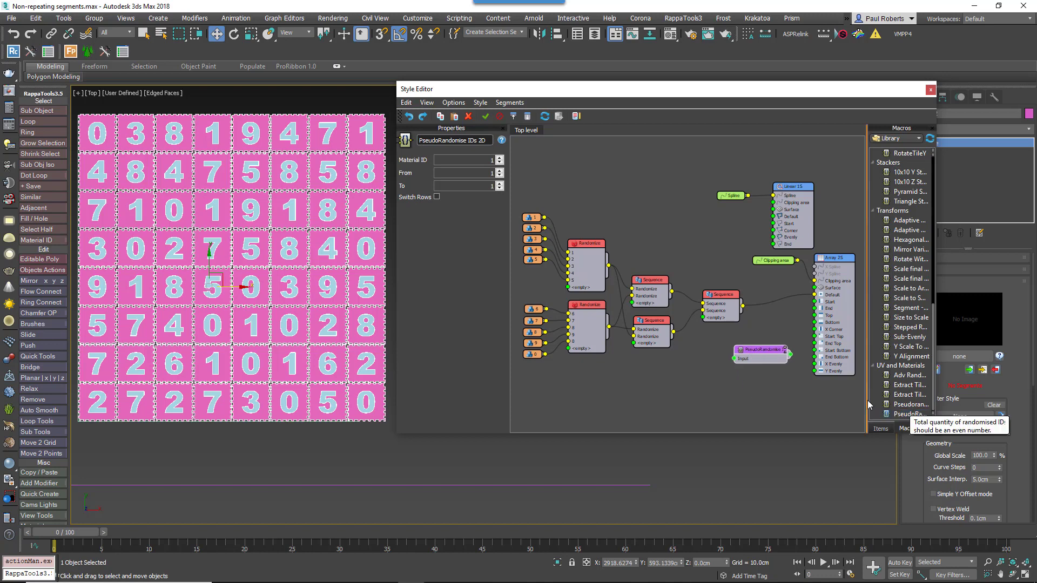
mouse_move(866, 405)
left_mouse_down()
mouse_move(821, 398)
mouse_move(866, 399)
left_mouse_up()
left_click_drag(743, 305, 814, 295)
left_click_drag(763, 353, 782, 312)
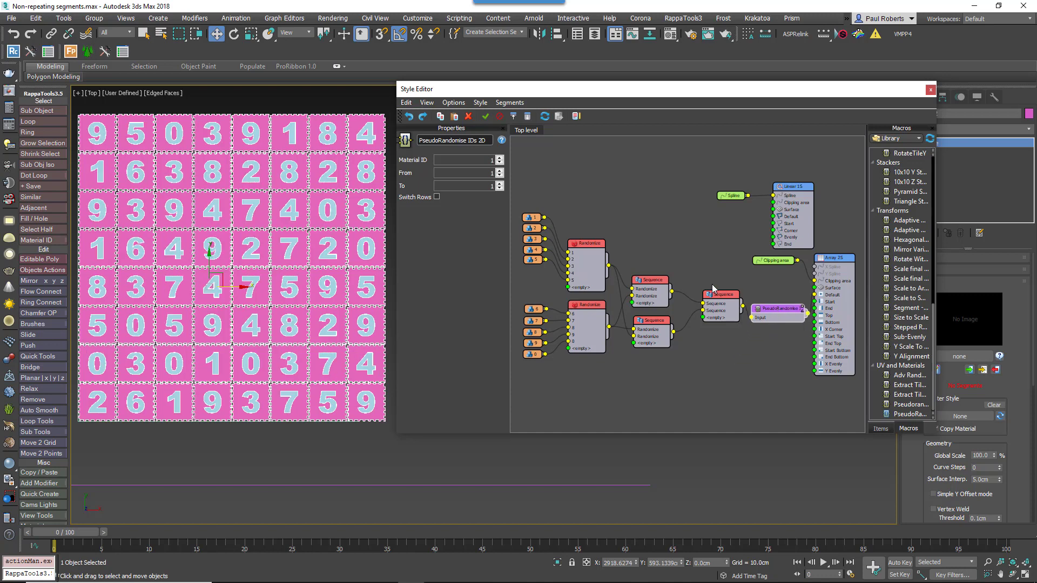
Set the macro's random material ID range to run up to 10
left_click(470, 160)
left_click(479, 173)
type("10")
key("Return")
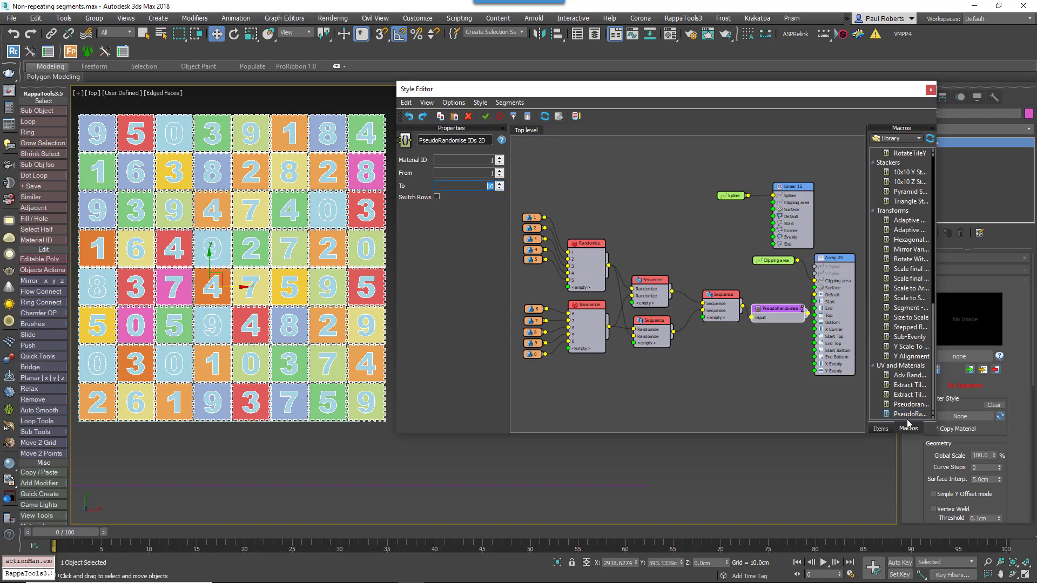
Insert a second PseudoRandomise IDs 2D macro before the Array 2S Default input
left_click_drag(909, 414, 777, 346)
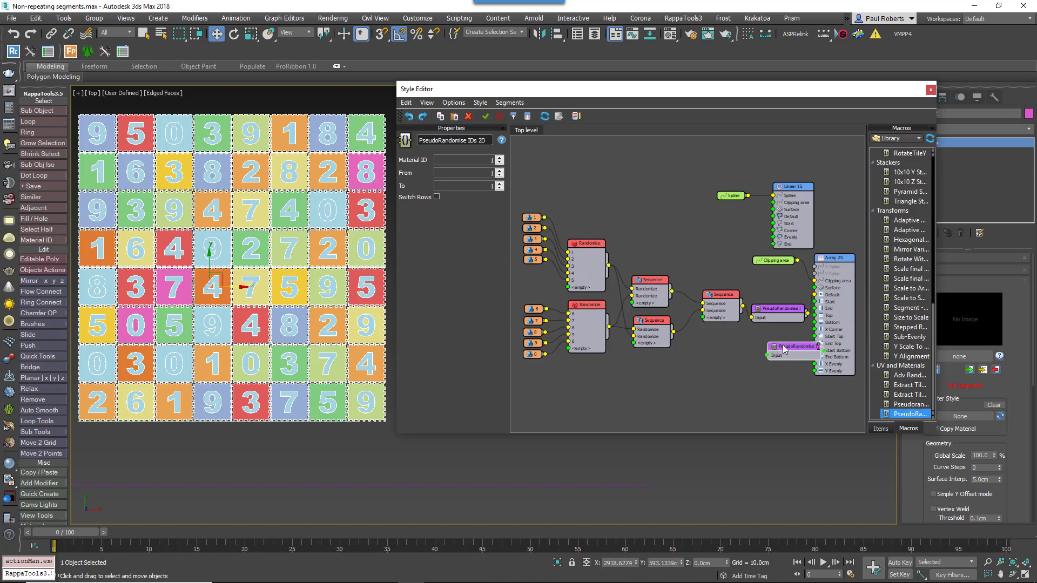
left_click_drag(696, 280, 794, 277)
left_click_drag(671, 351, 781, 294)
left_click_drag(692, 334, 720, 321)
Set the second macro's Material ID to 2 and its To value to 10
left_click(500, 158)
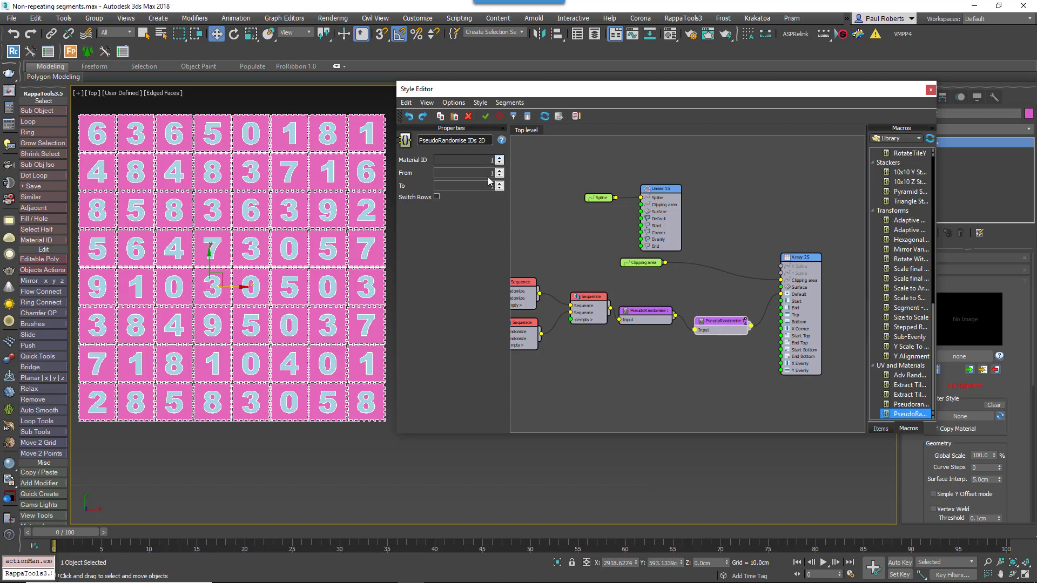
double_click(491, 186)
type("10")
key("Return")
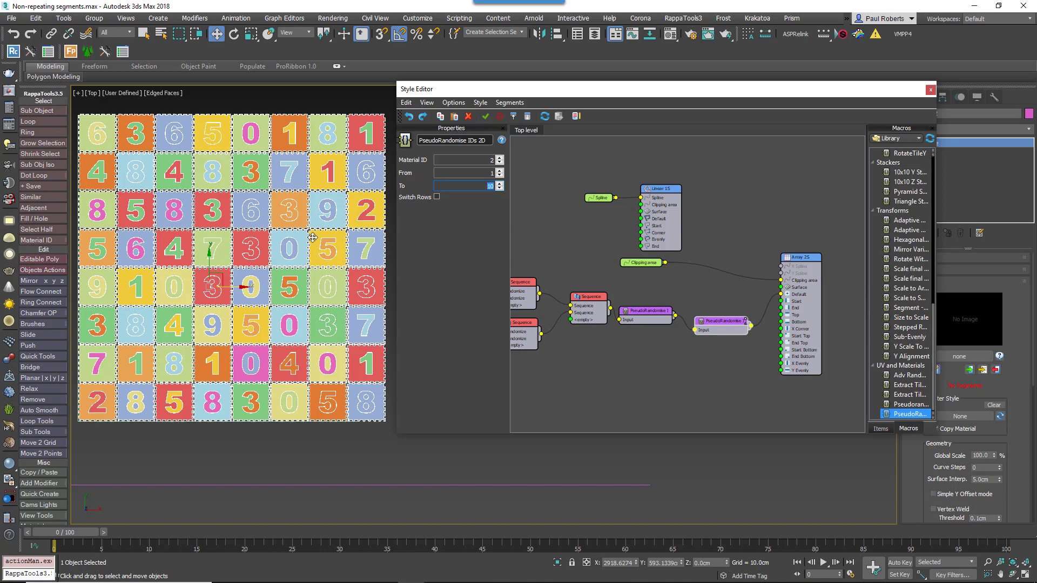
scroll(618, 339, "down", 4)
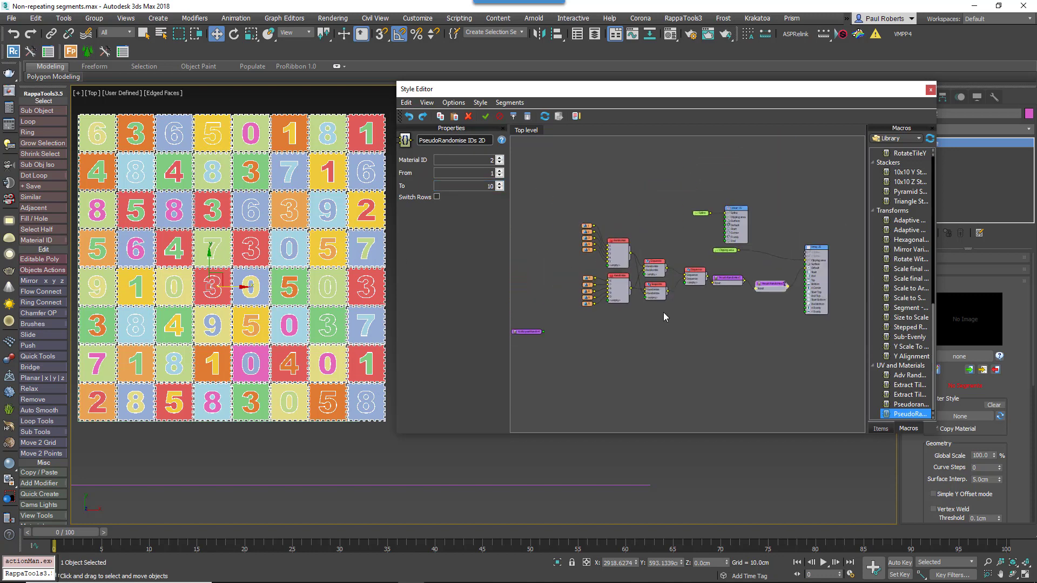
Place NonRepeatRandomInt, delete all Randomize and Sequence nodes, and stack number nodes 1–5 on top
left_click_drag(535, 330, 647, 399)
scroll(623, 319, "up", 4)
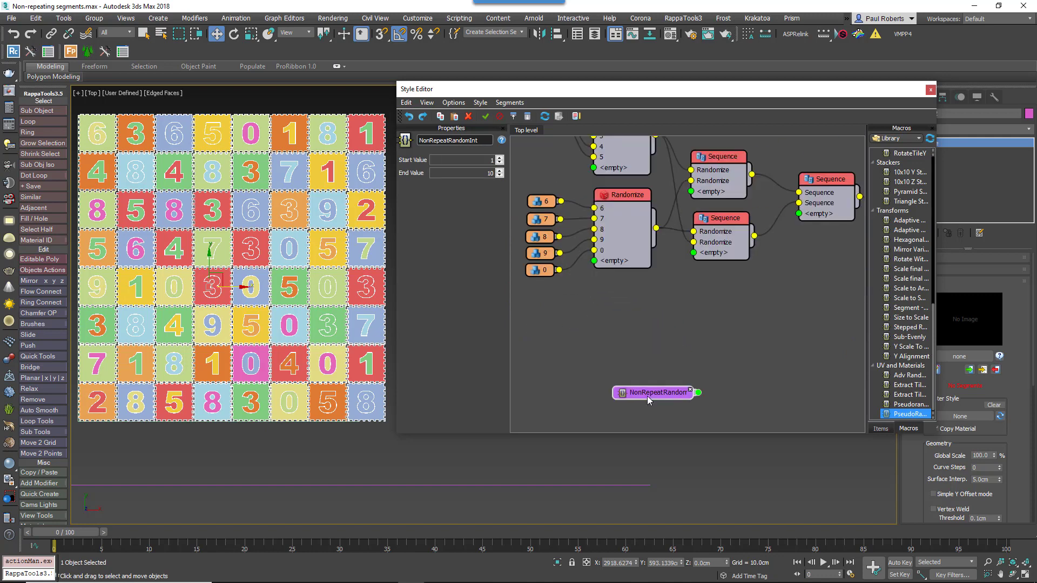
scroll(656, 347, "down", 5)
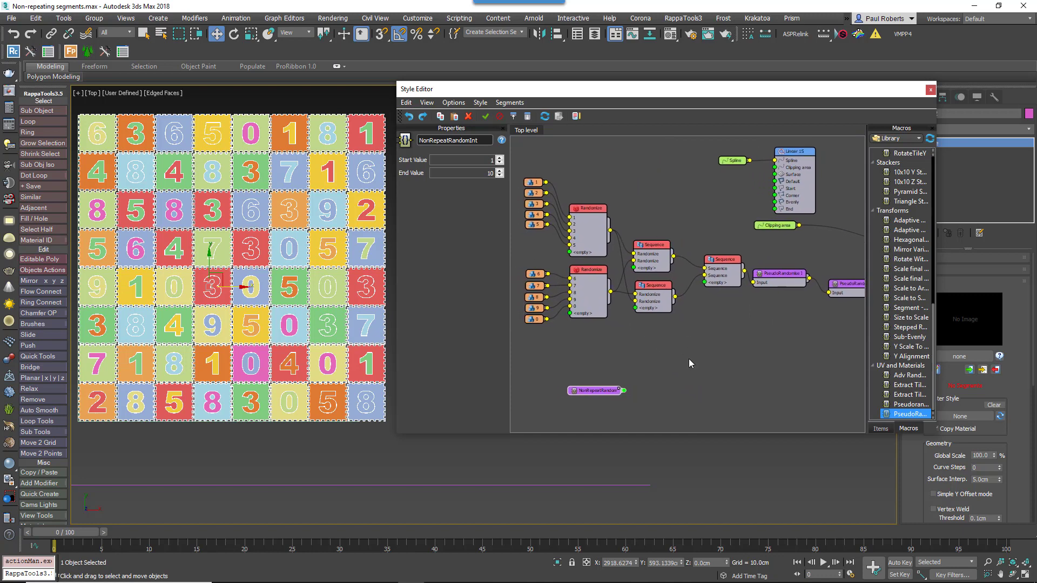
left_click_drag(730, 372, 593, 234)
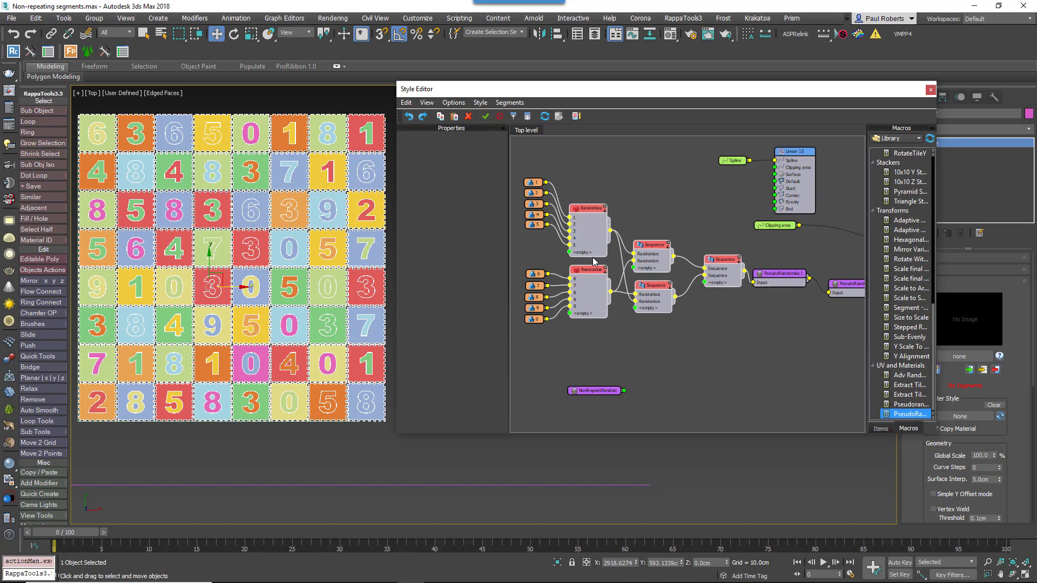
key("Delete")
left_click(879, 427)
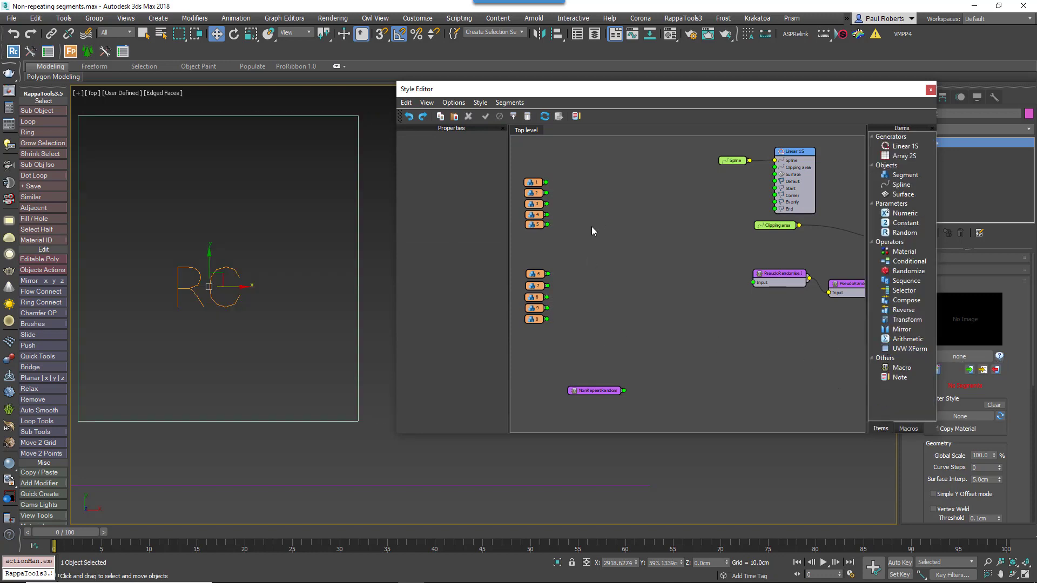
left_click_drag(561, 243, 539, 217)
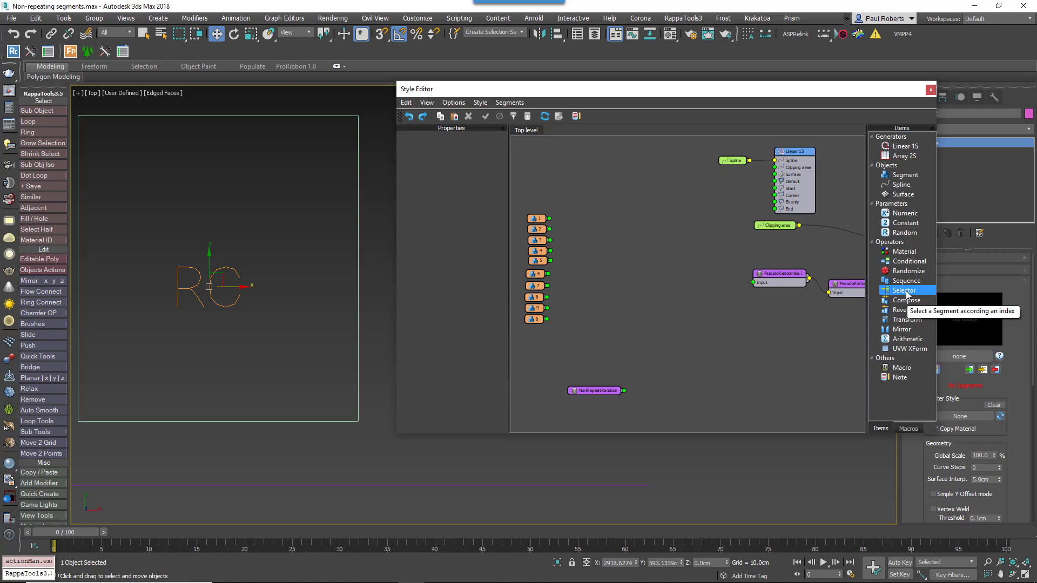
Add a Selector, wire the number nodes into it, and export its Index parameter
left_click_drag(906, 293, 609, 265)
left_click_drag(541, 338, 623, 227)
right_click(624, 228)
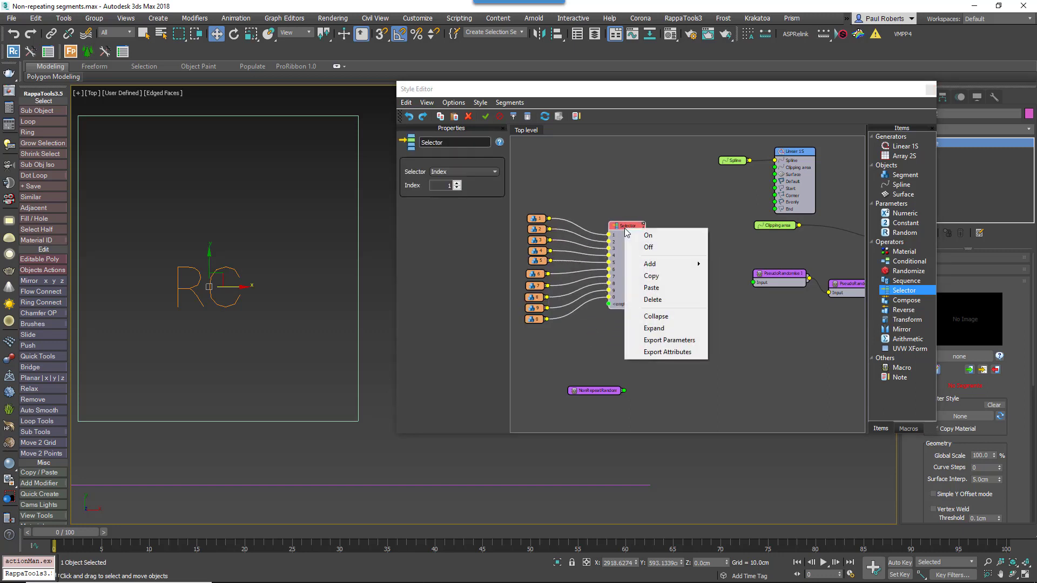
left_click(671, 341)
left_click(458, 209)
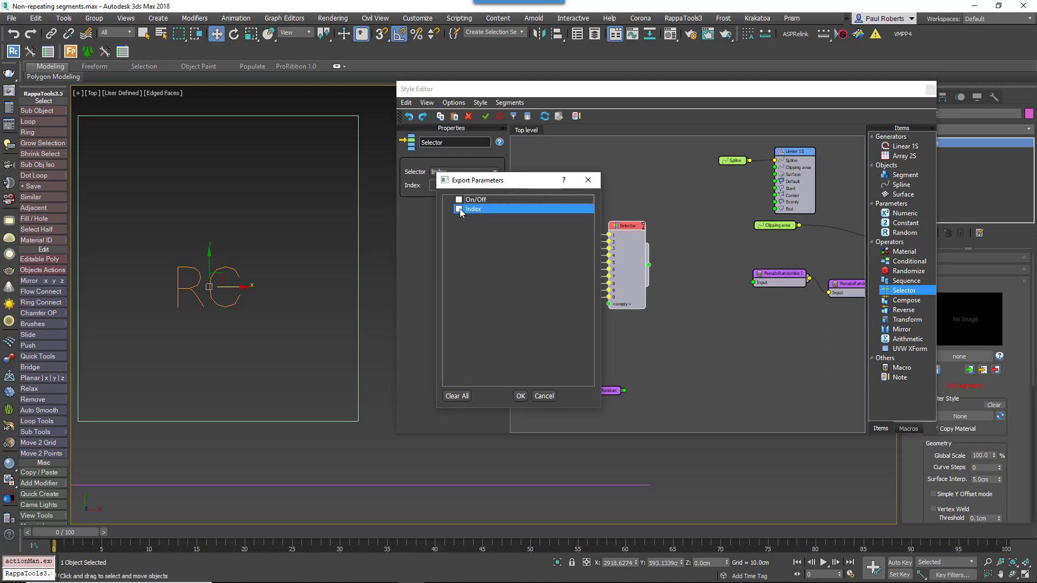
left_click(518, 394)
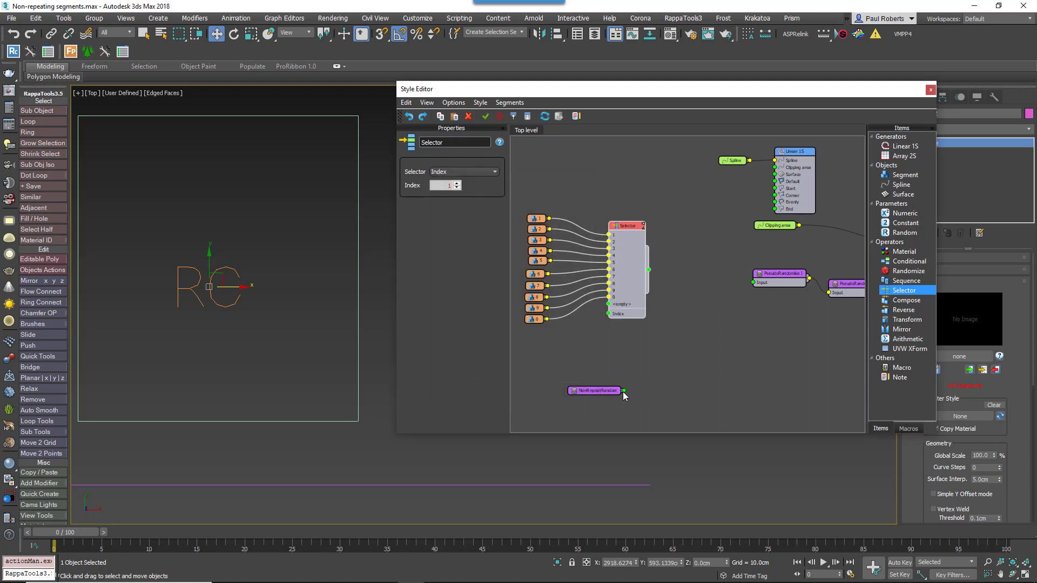
Drive the Selector Index with NonRepeatRandomInt (End Value 10) and feed its output into PseudoRandomise
left_click_drag(623, 390, 608, 315)
left_click_drag(592, 389, 539, 354)
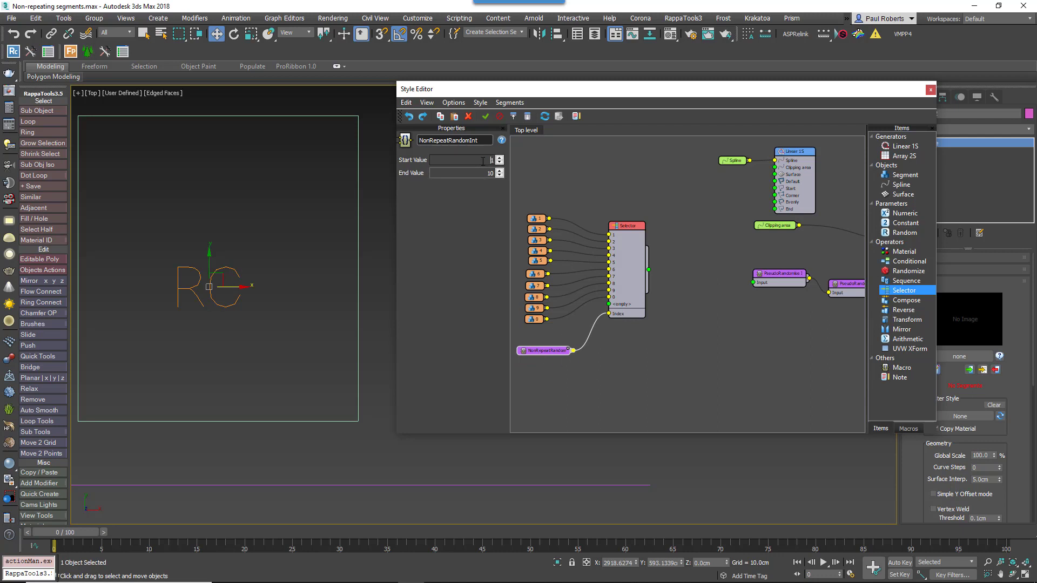
left_click(481, 179)
left_click_drag(649, 269, 753, 282)
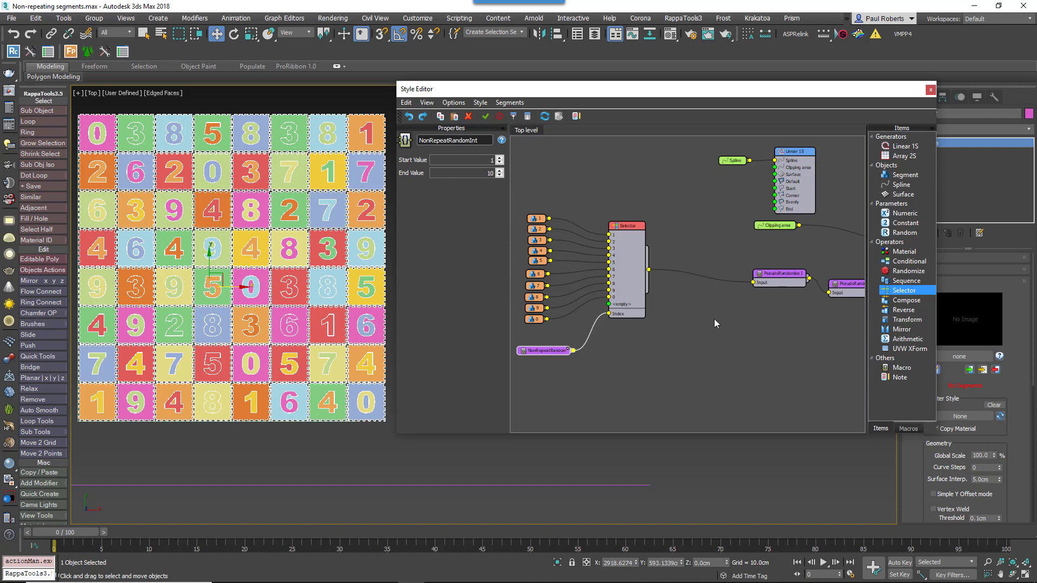
scroll(711, 320, "down", 4)
Move the number, Selector and NonRepeatRandomInt nodes toward the network and zoom the graph in
left_click_drag(613, 350, 640, 282)
scroll(698, 302, "up", 1)
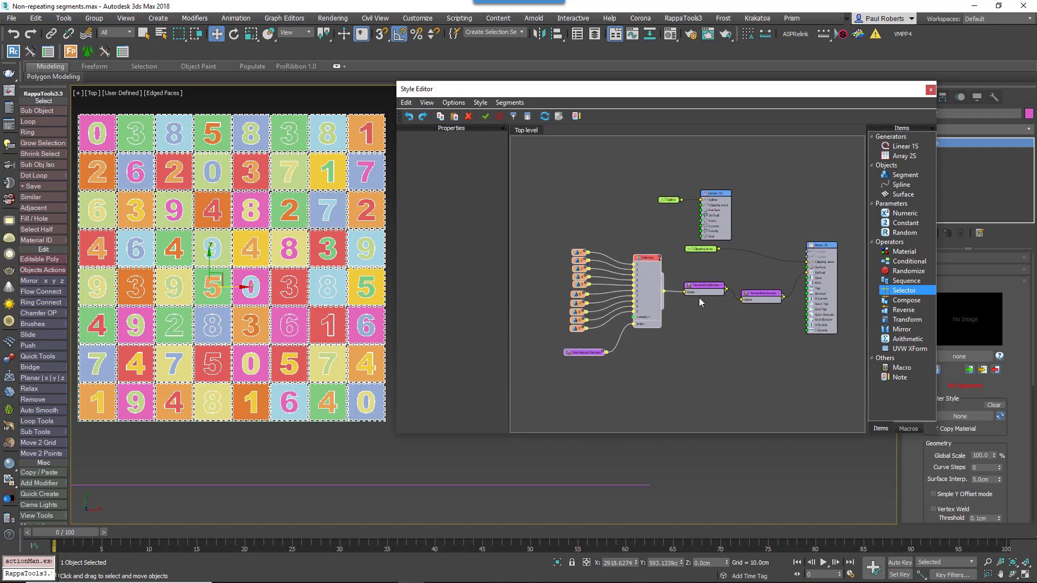
scroll(699, 300, "up", 2)
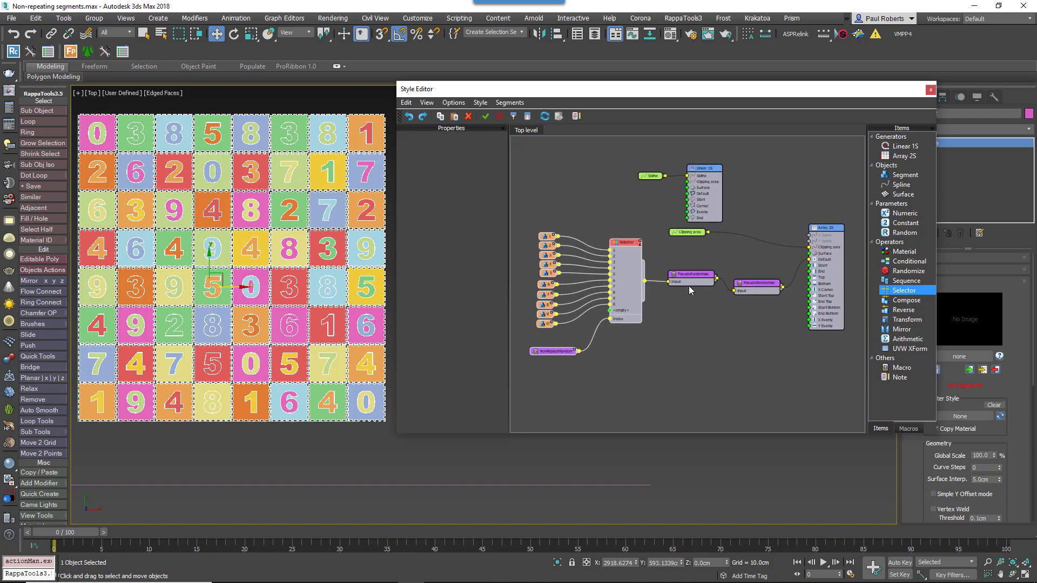